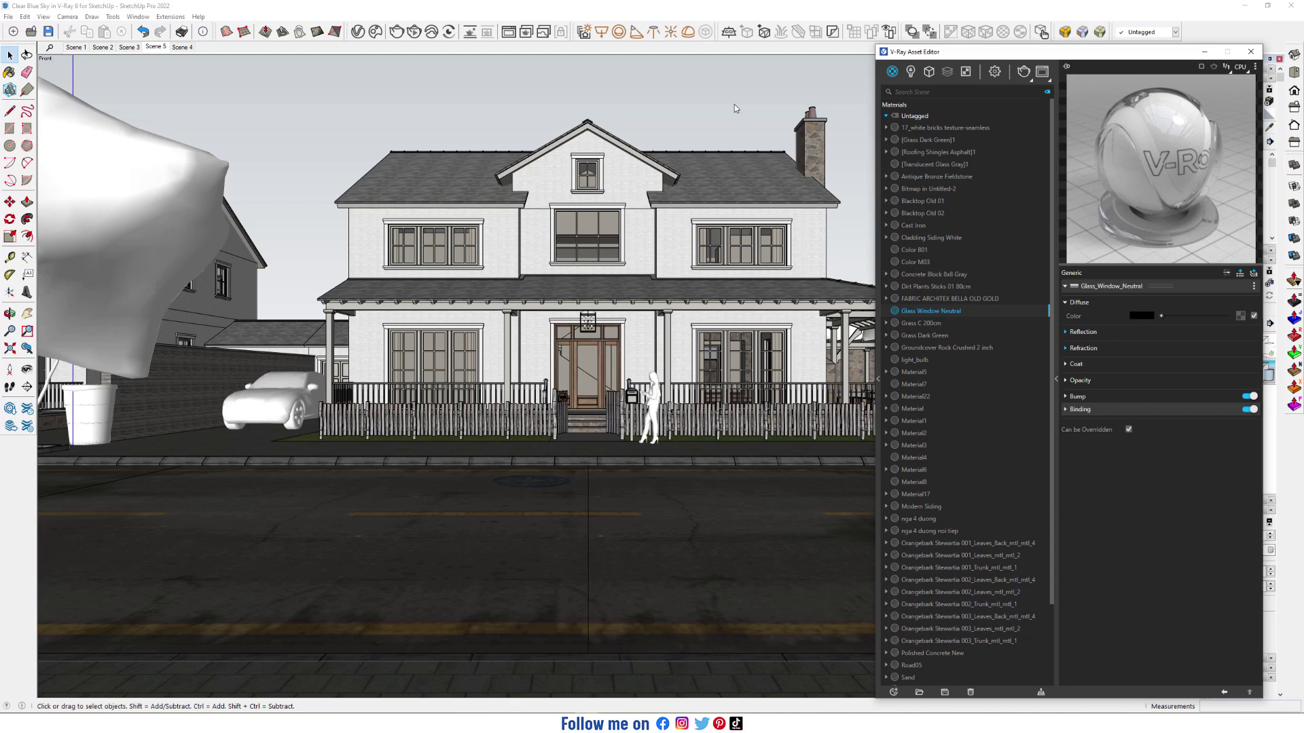
Start a V-Ray interactive render of the house and bring the Asset Editor forward.
click(415, 31)
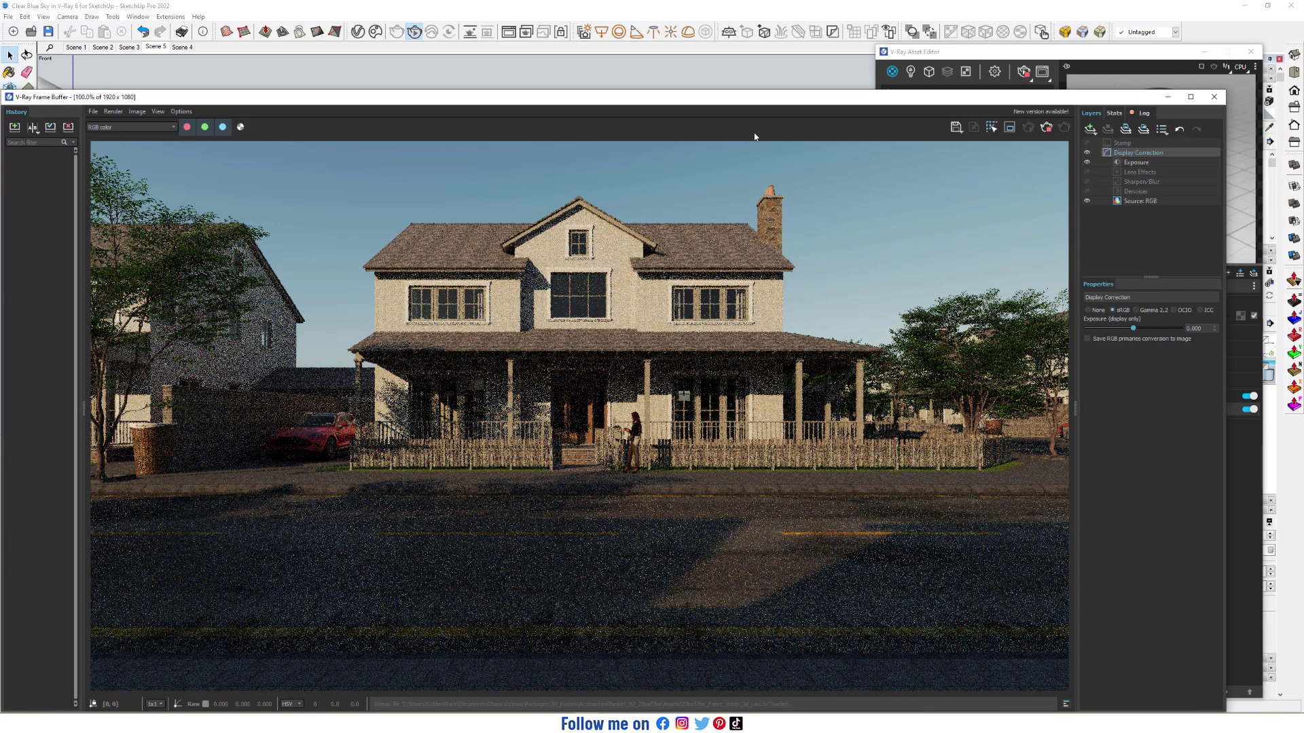
click(983, 54)
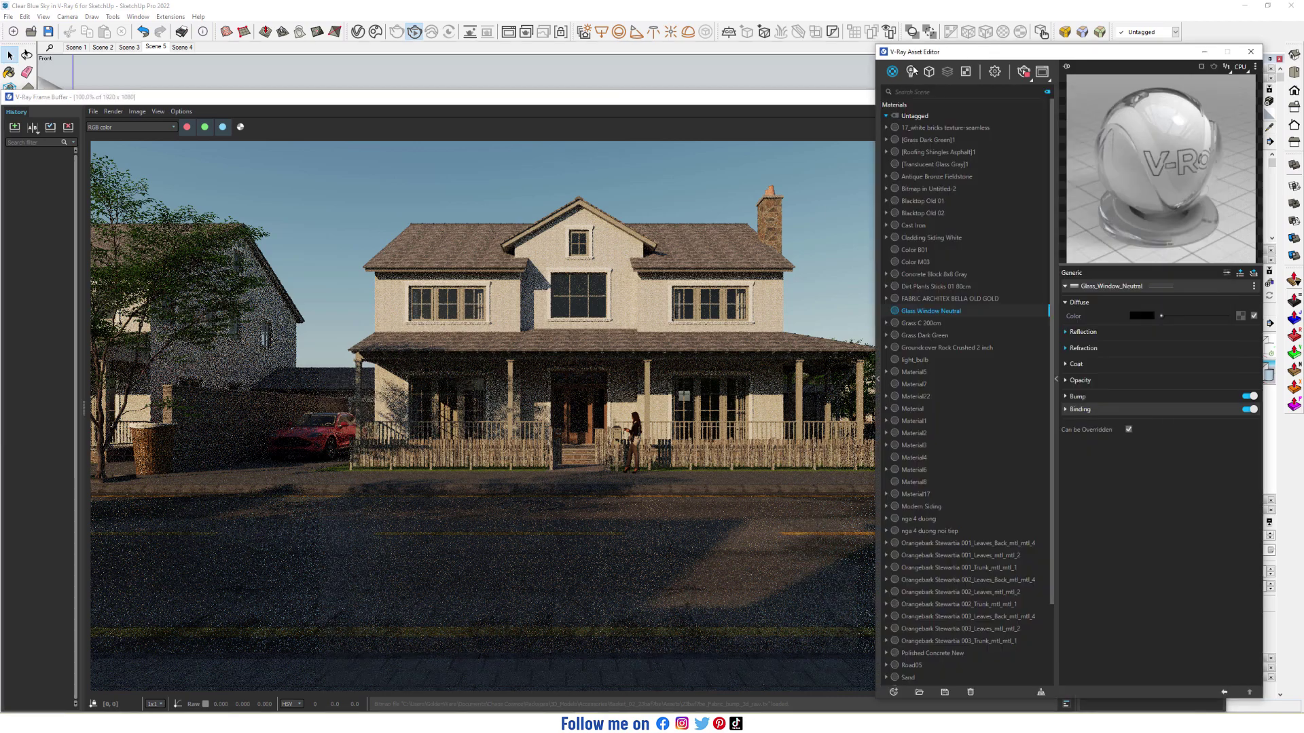
Select SunLight under Lights and change its Color Mode to Override.
click(911, 72)
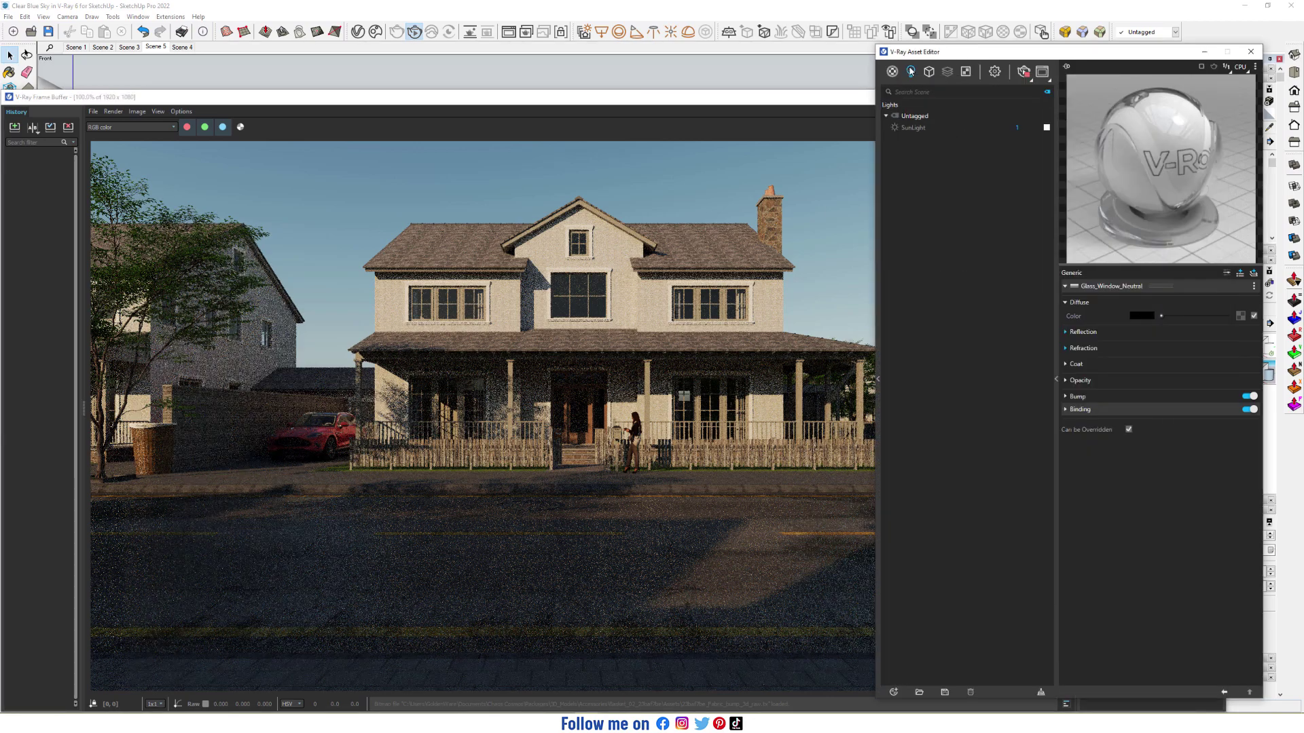
click(917, 129)
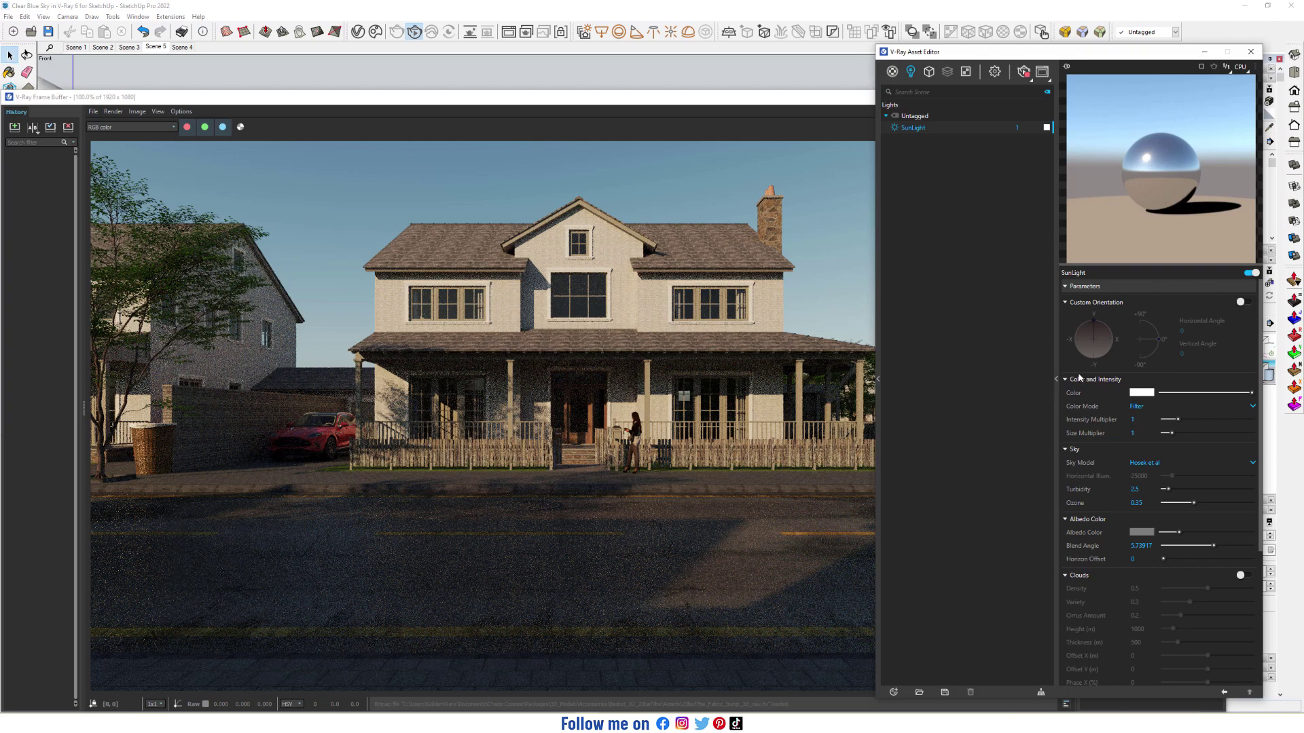
click(1142, 409)
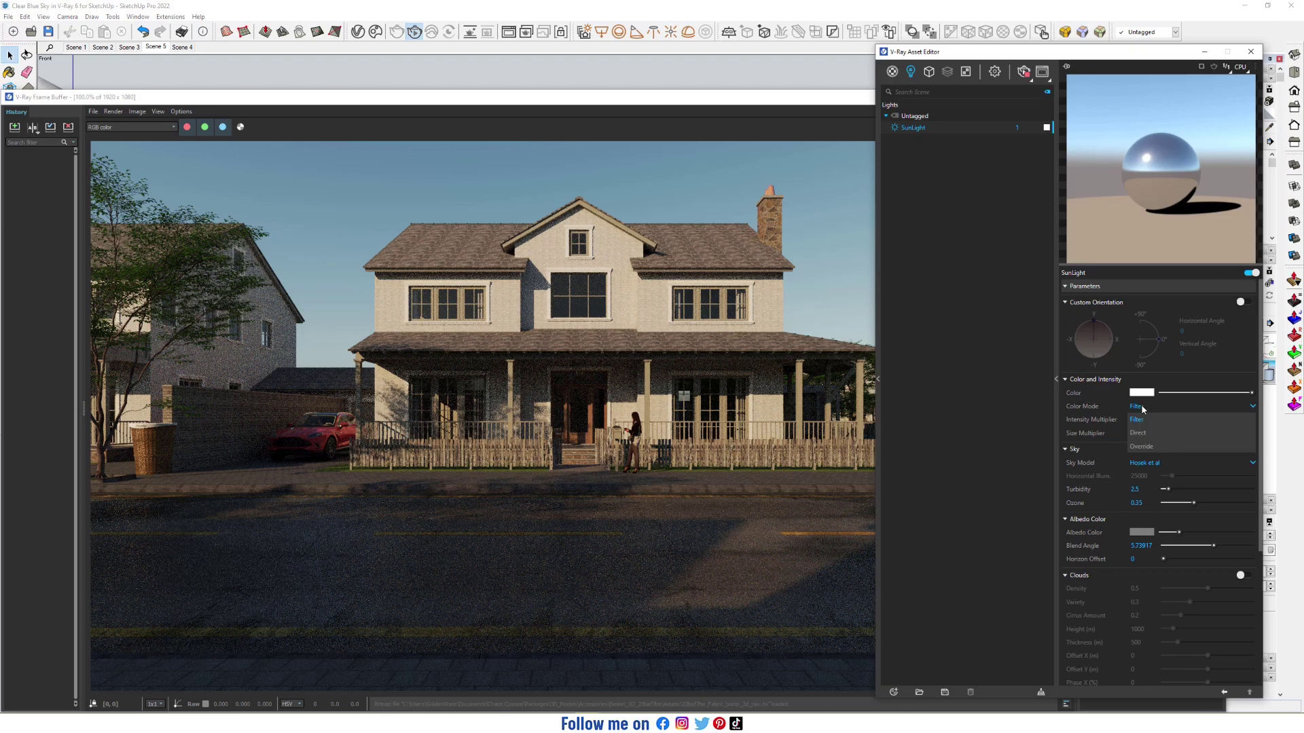
click(1142, 447)
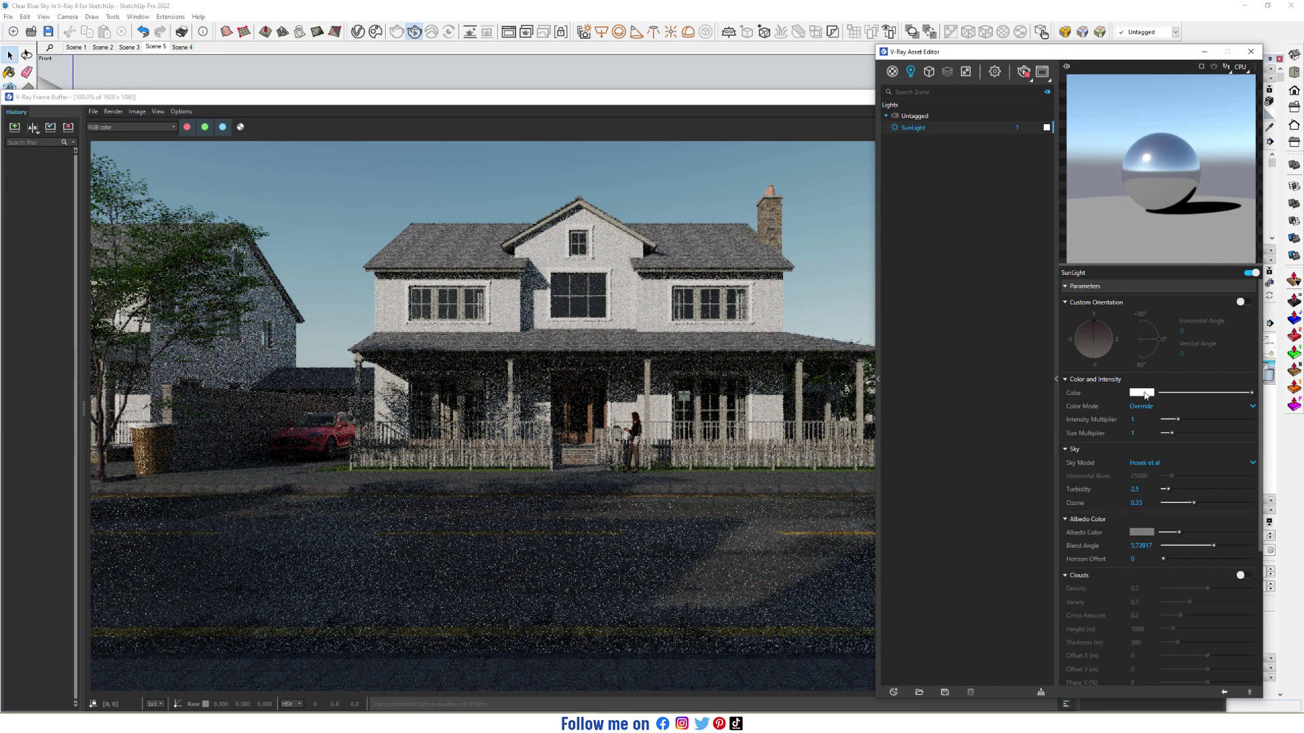
Lower the SunLight colour's blue value to 208 for a warm cream tint.
click(1142, 392)
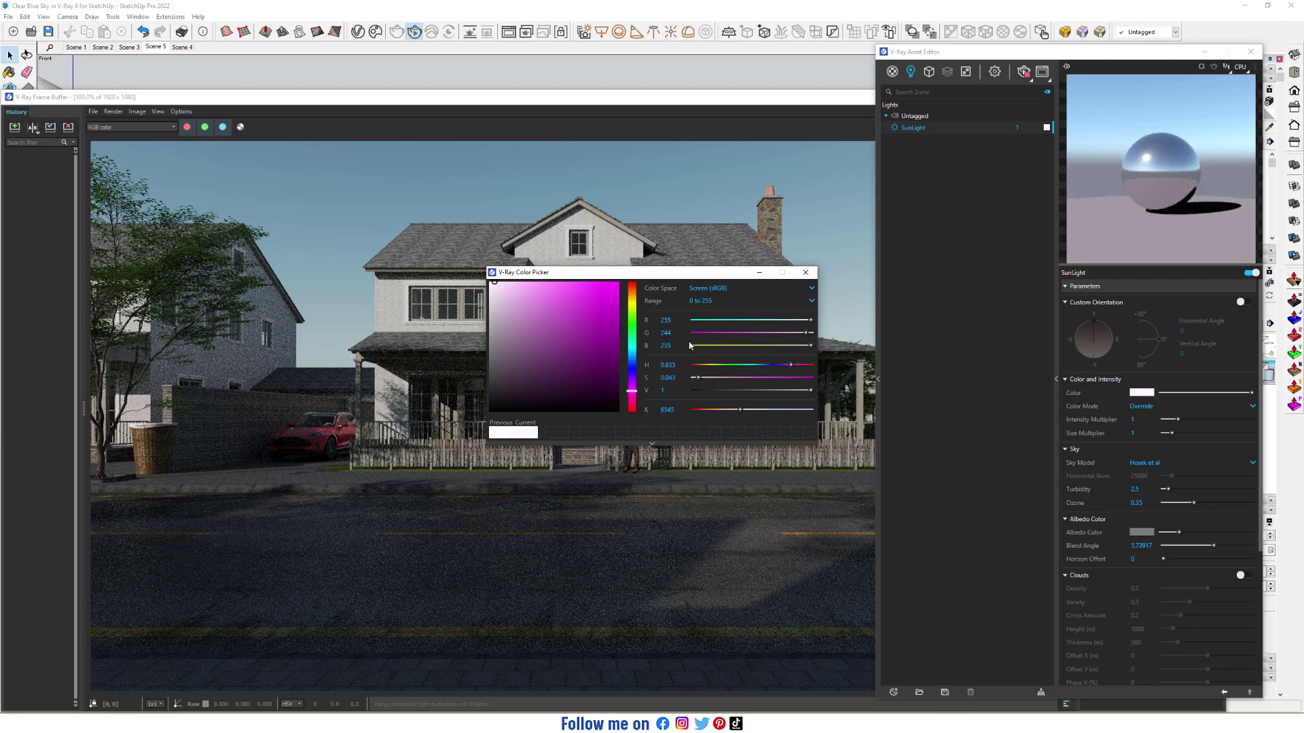
key(Tab)
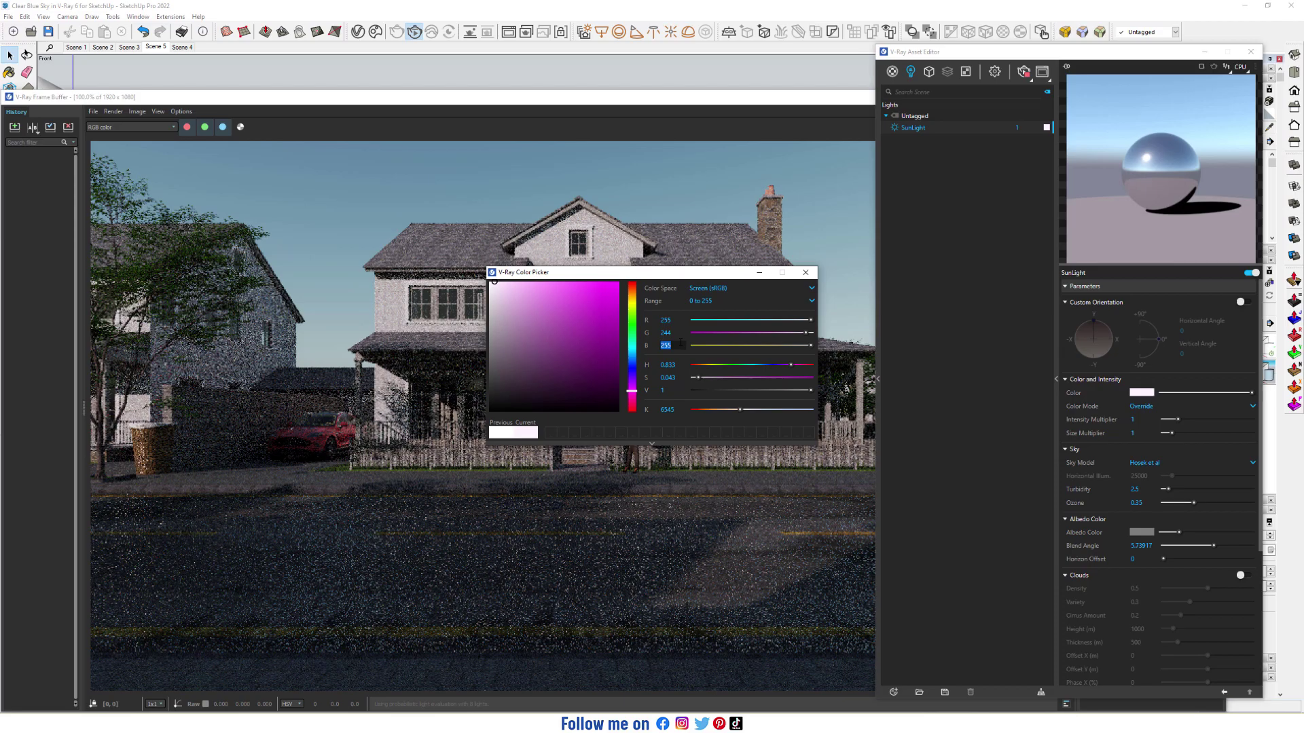
text(208)
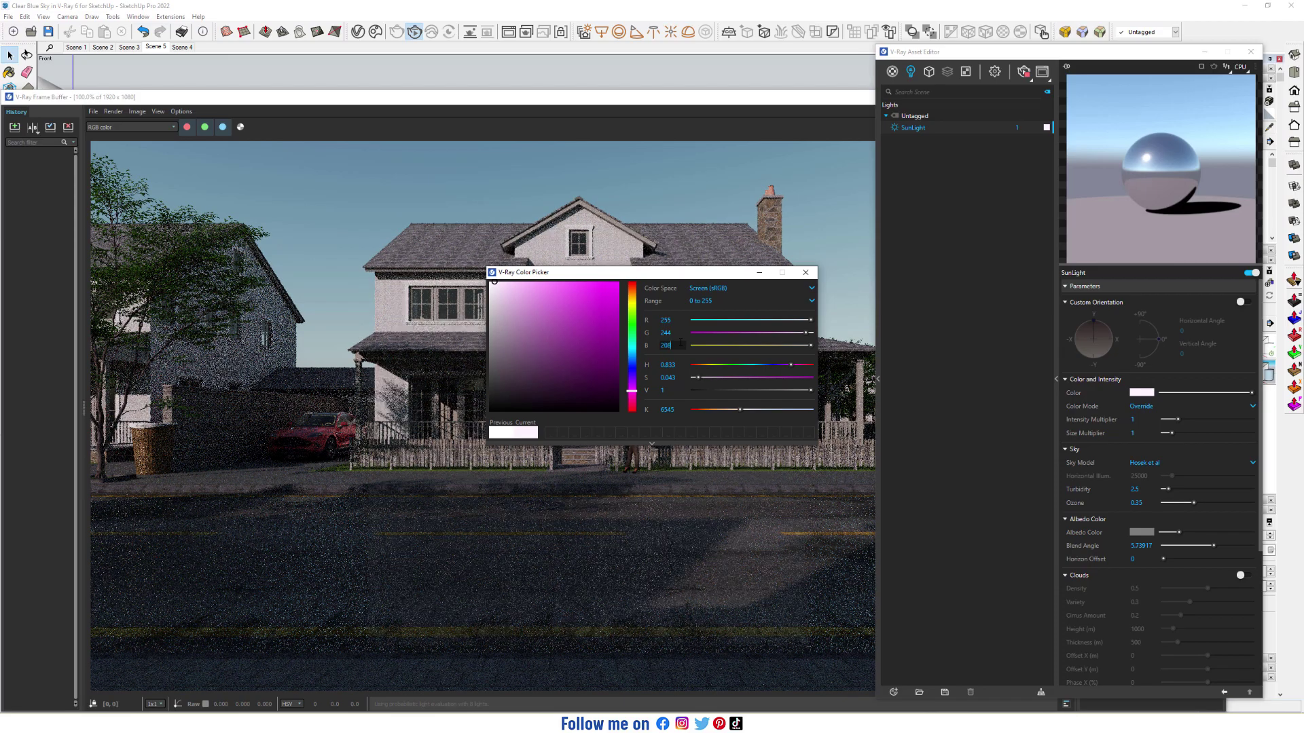
key(Return)
click(807, 272)
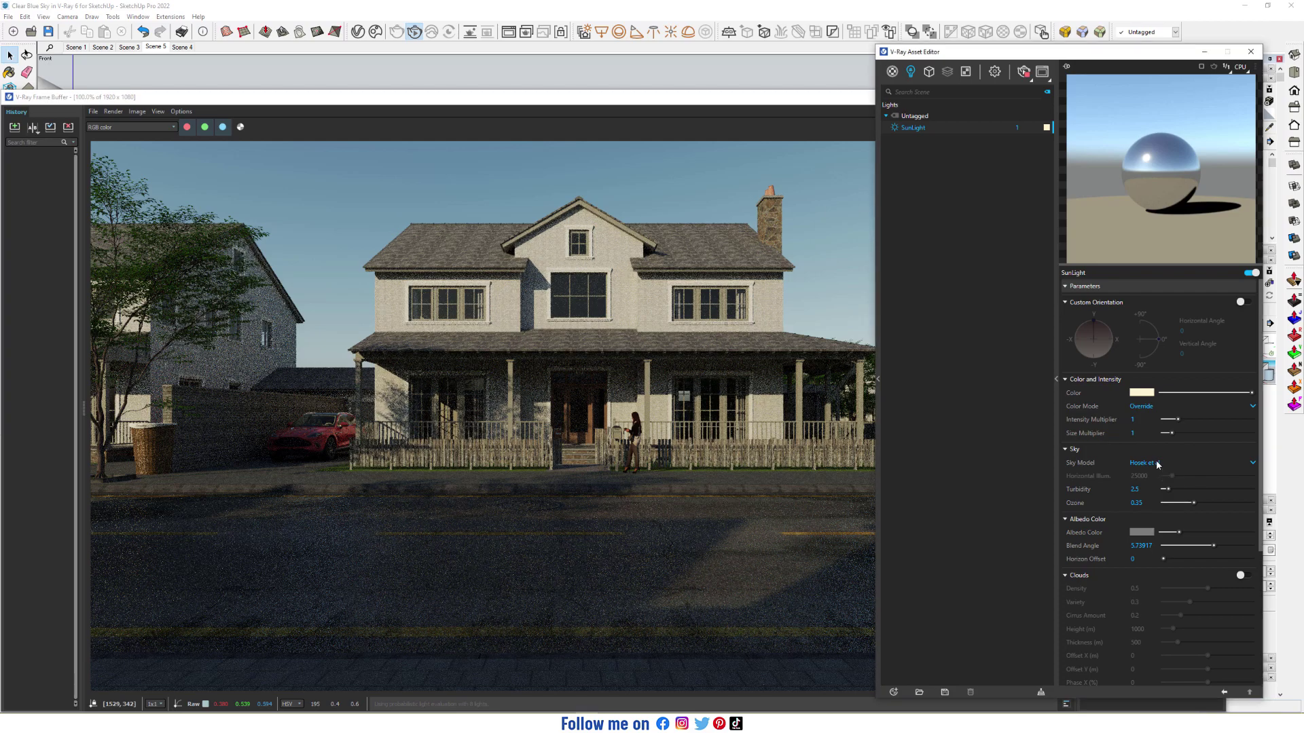
Choose Preetham et al as the SunLight's sky model.
click(1158, 464)
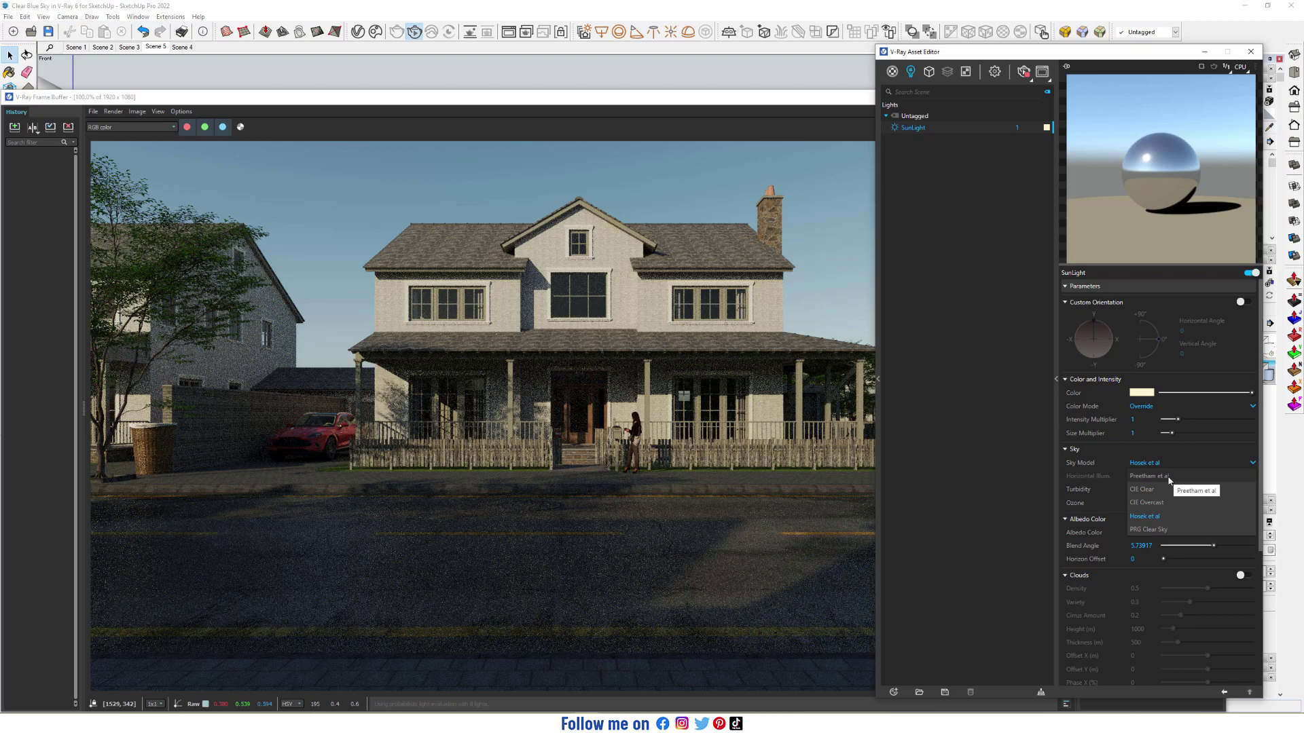
click(1168, 477)
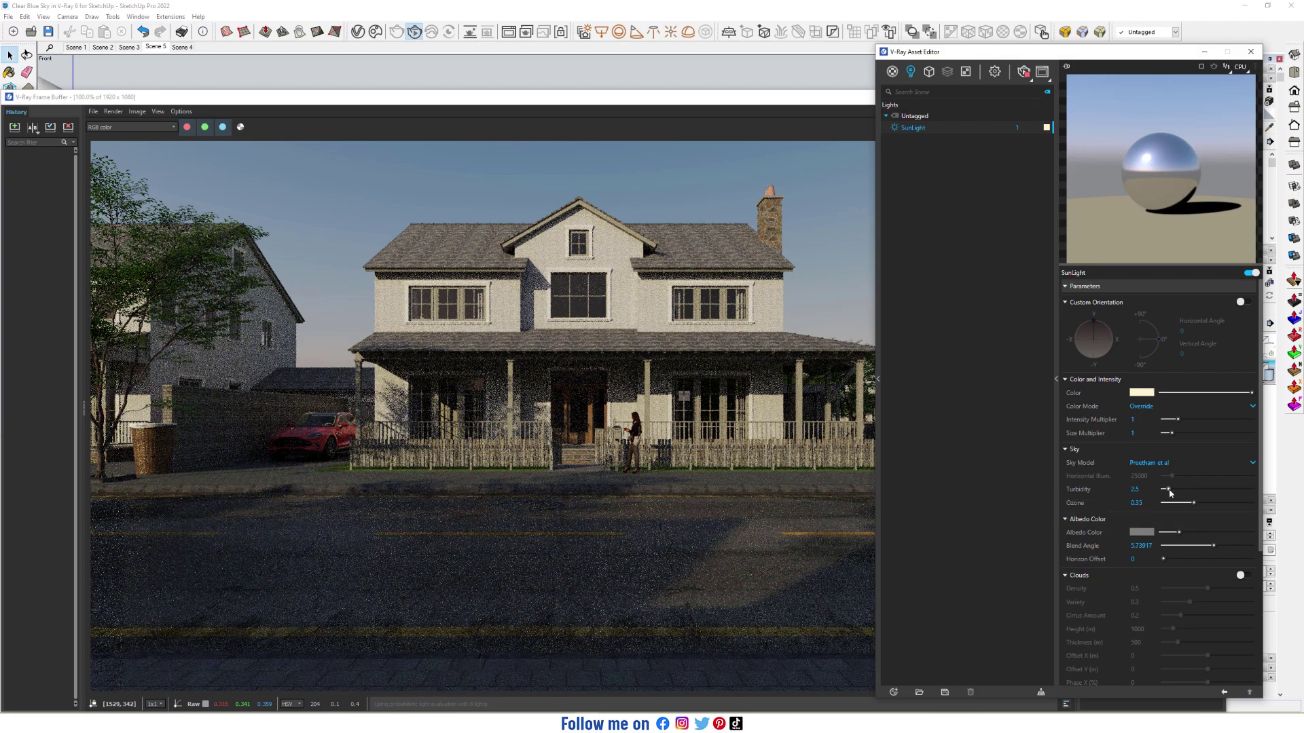
Set sky turbidity 2, ozone 0, darker albedo, smaller blend angle and horizon offset 45.
drag(1169, 489, 1162, 490)
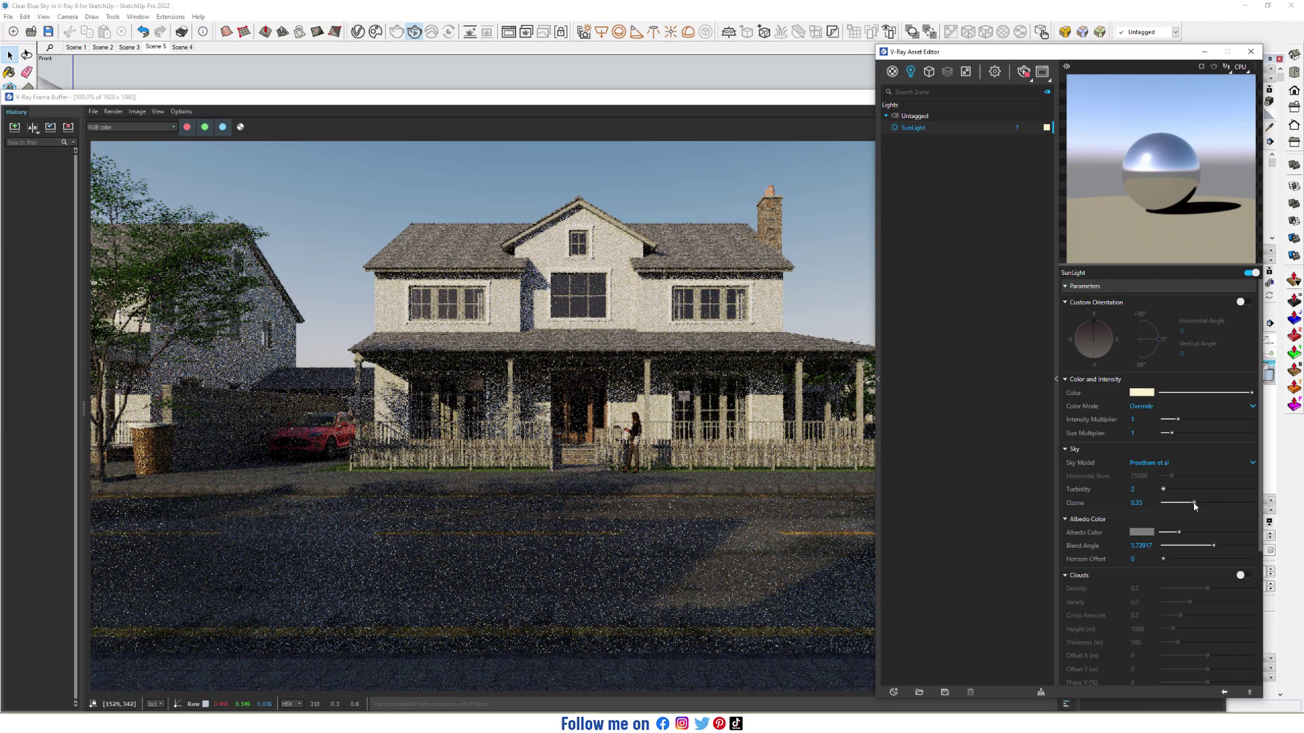
drag(1194, 503, 1096, 511)
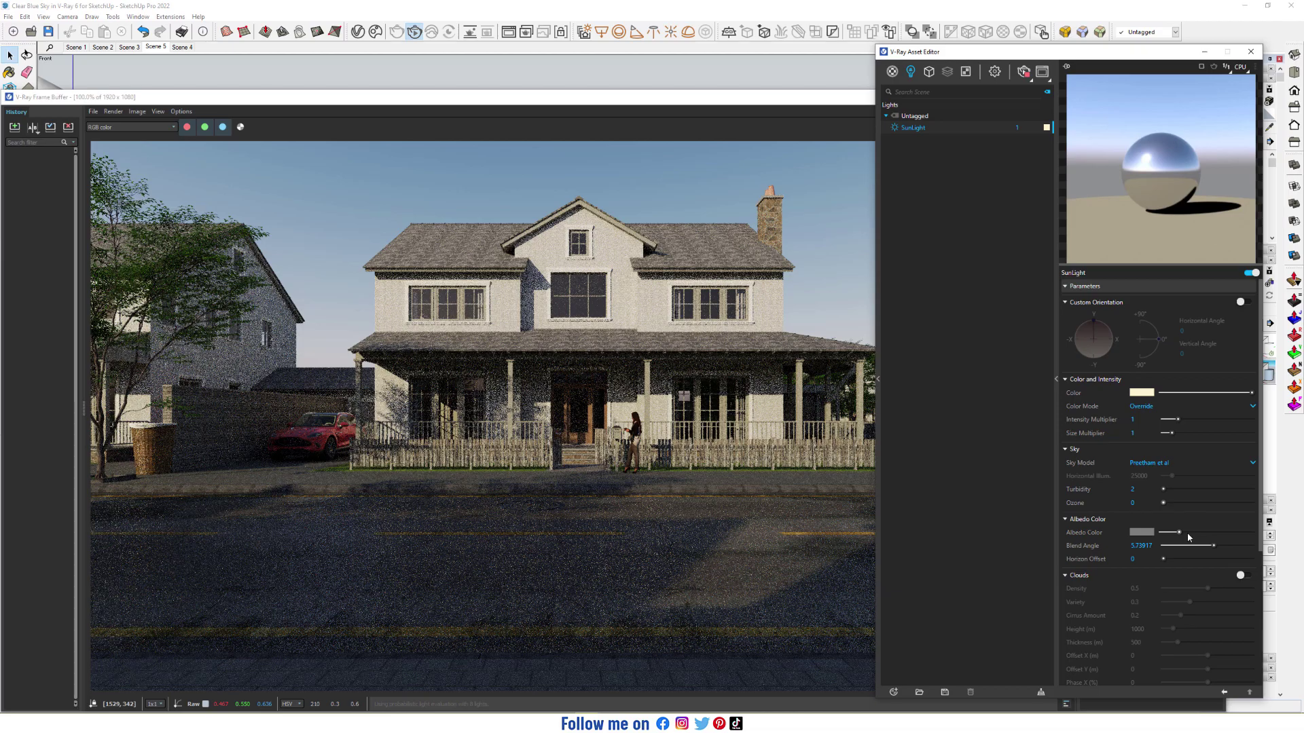
drag(1179, 533, 1162, 533)
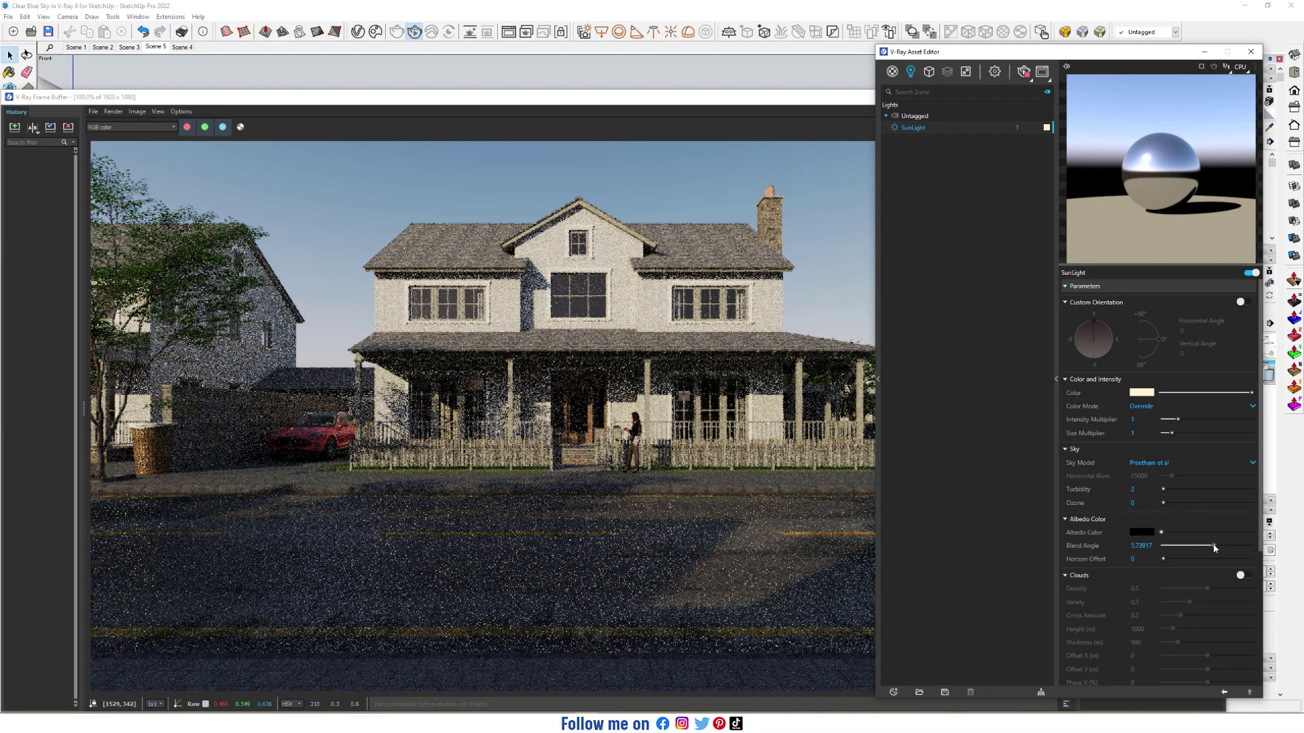
drag(1211, 547, 1163, 546)
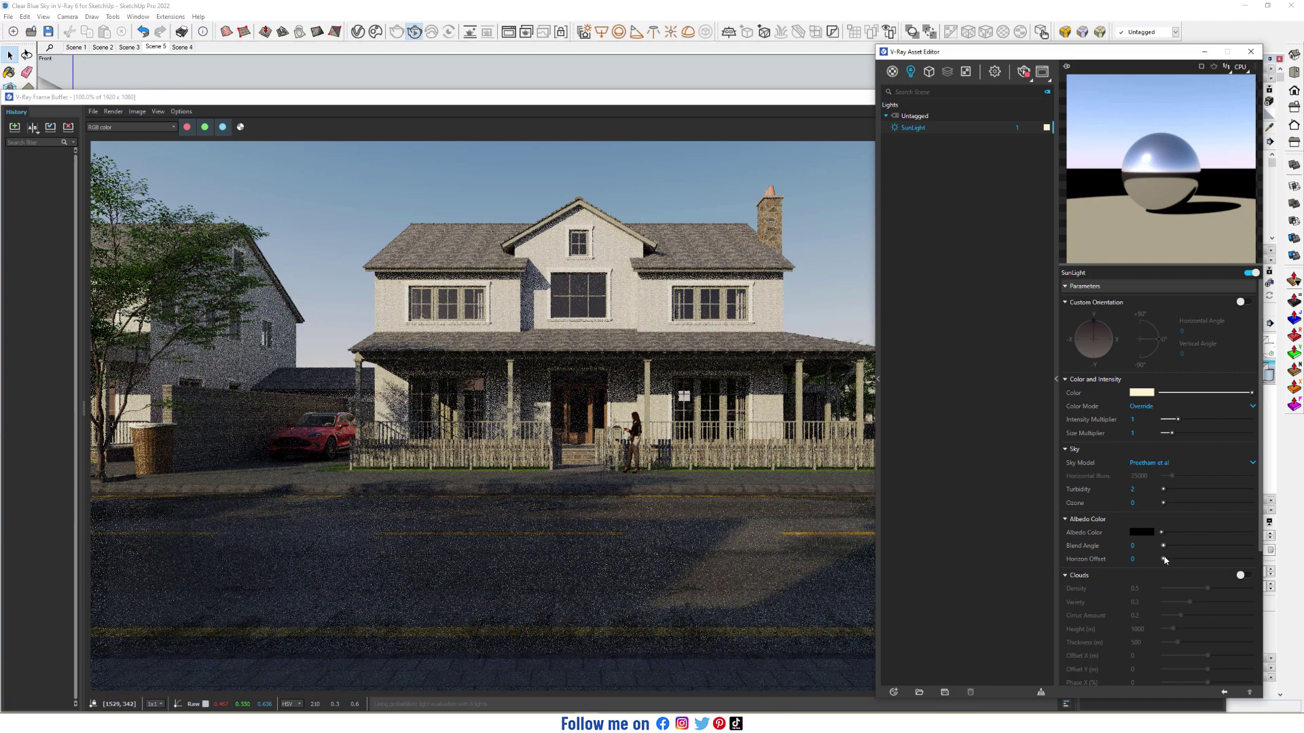
drag(1163, 560, 1300, 557)
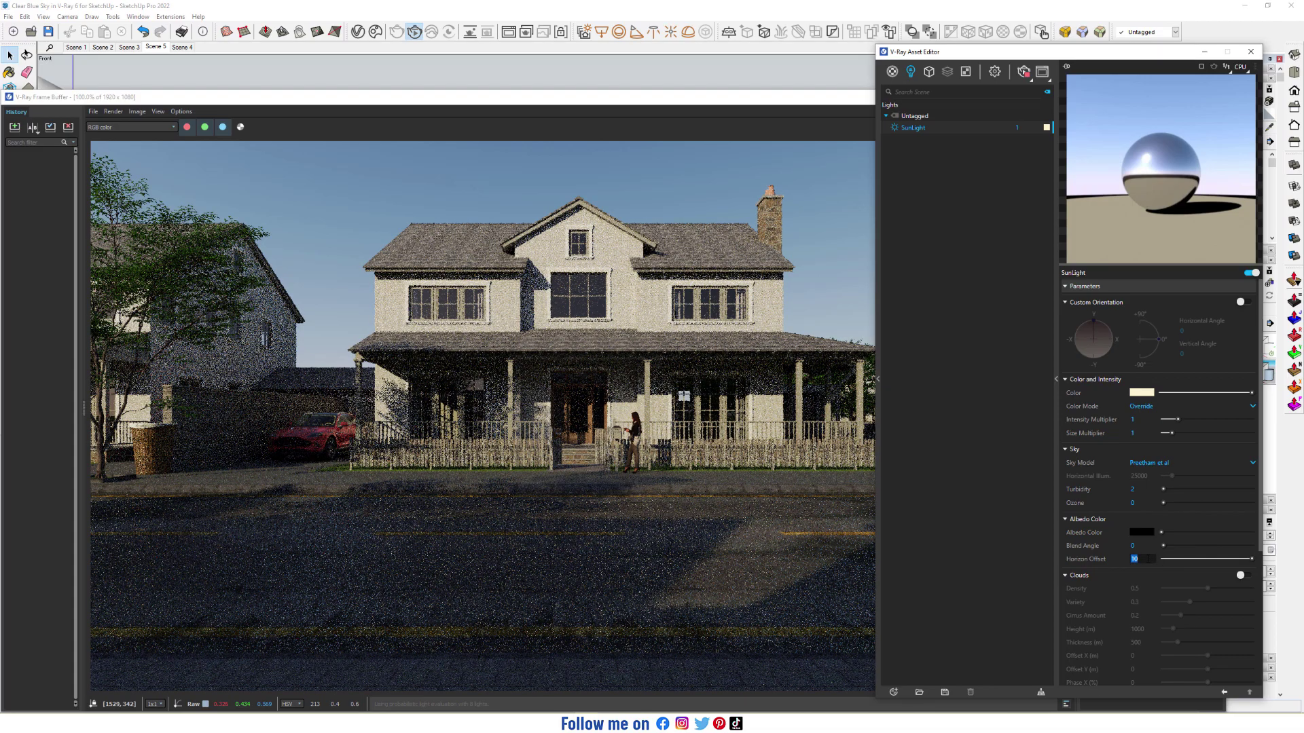
text(45)
key(Return)
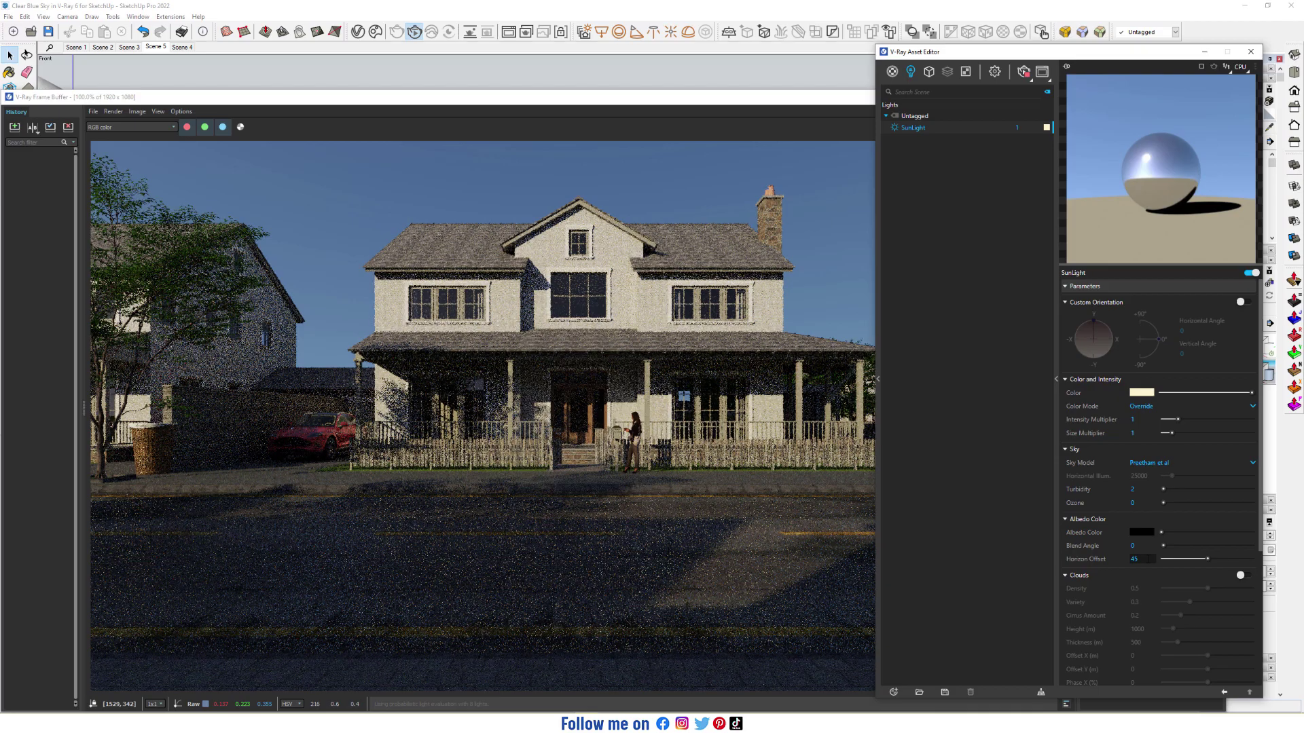
Turn on sky clouds with density and variety at 0 and cirrus amount 0.4.
click(1246, 576)
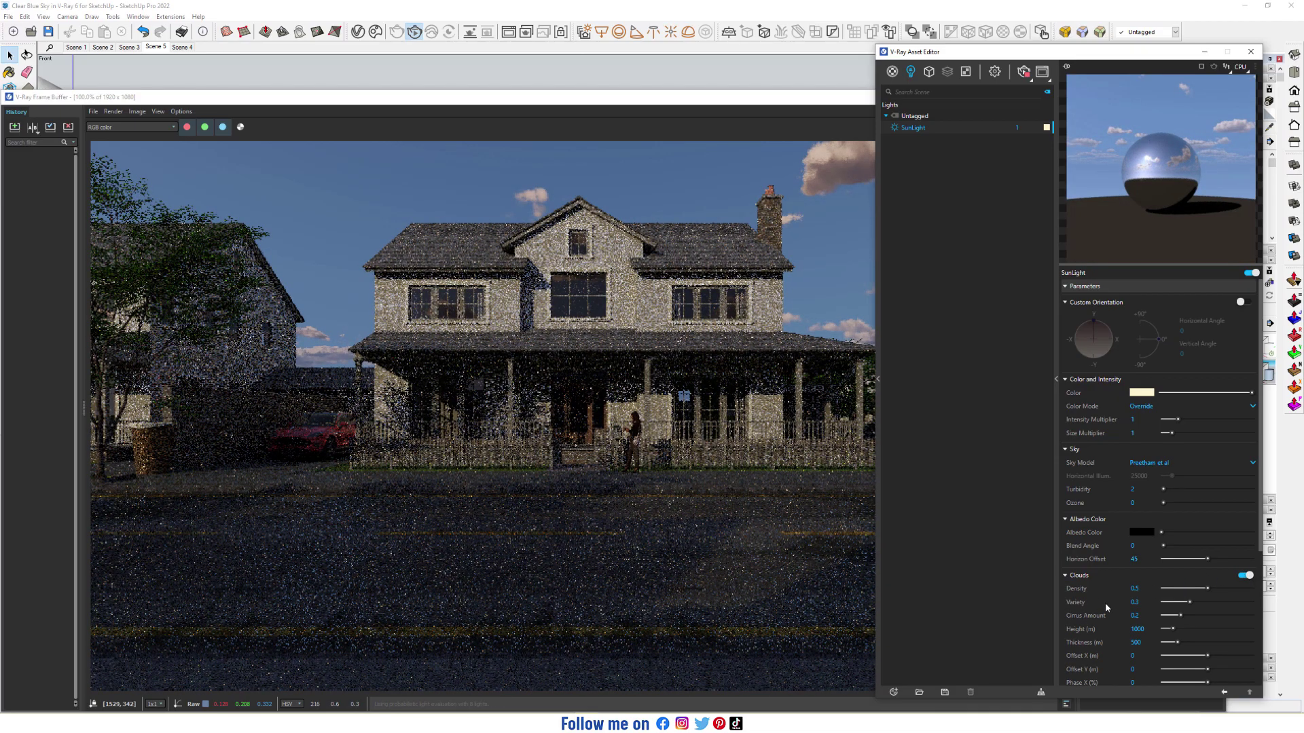
scroll(1105, 602, down, 3)
scroll(1108, 608, down, 1)
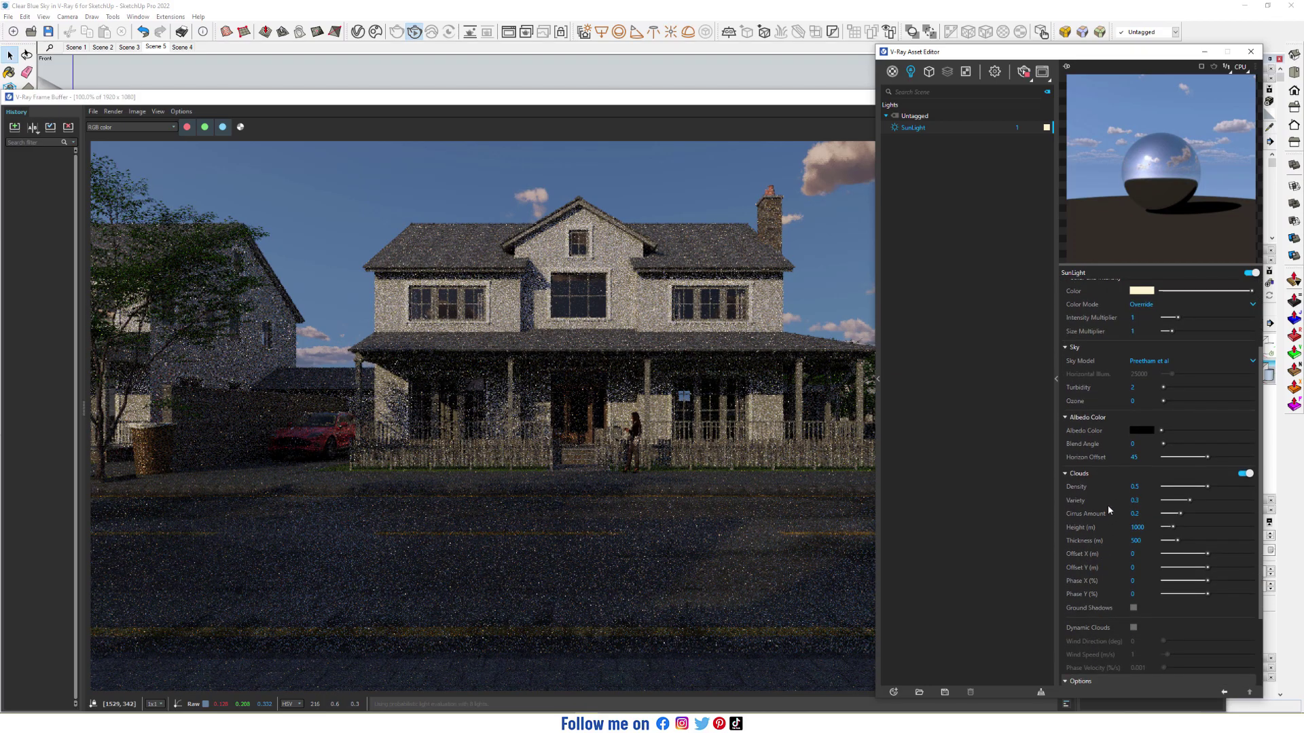
drag(1209, 487, 1142, 487)
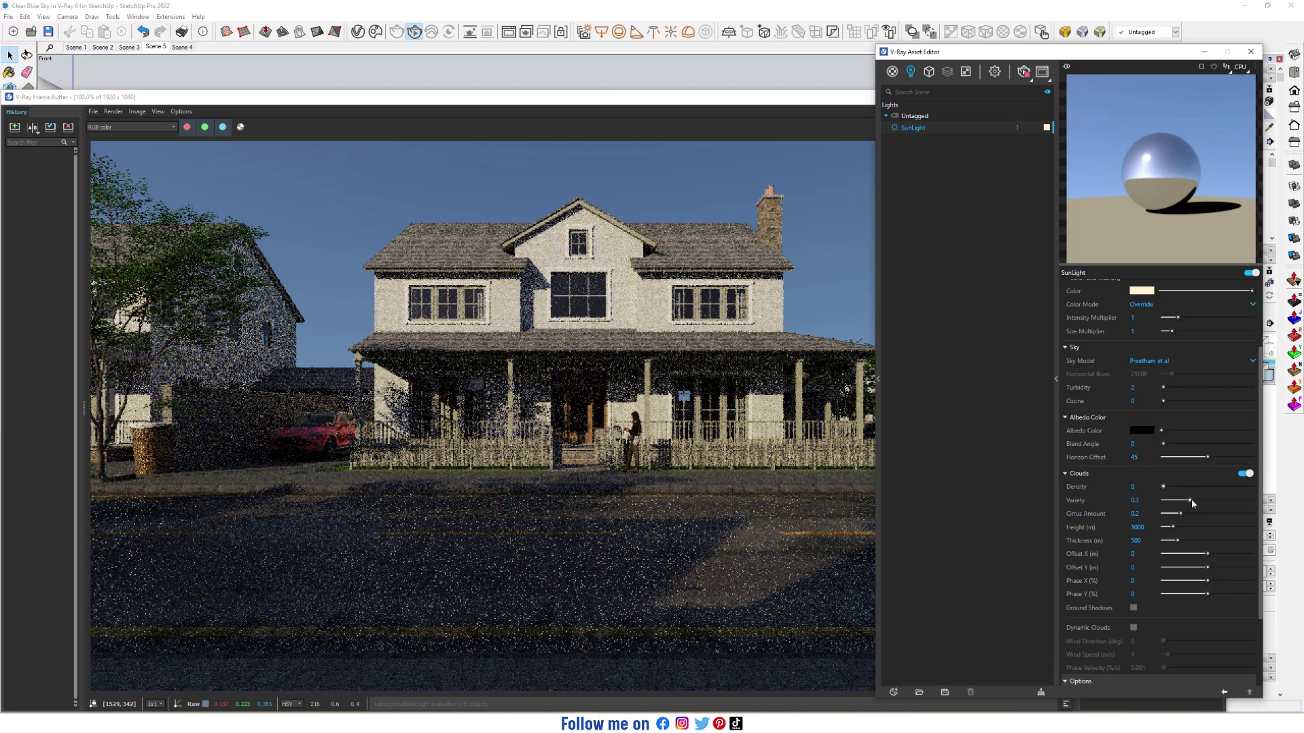
drag(1191, 502, 1125, 501)
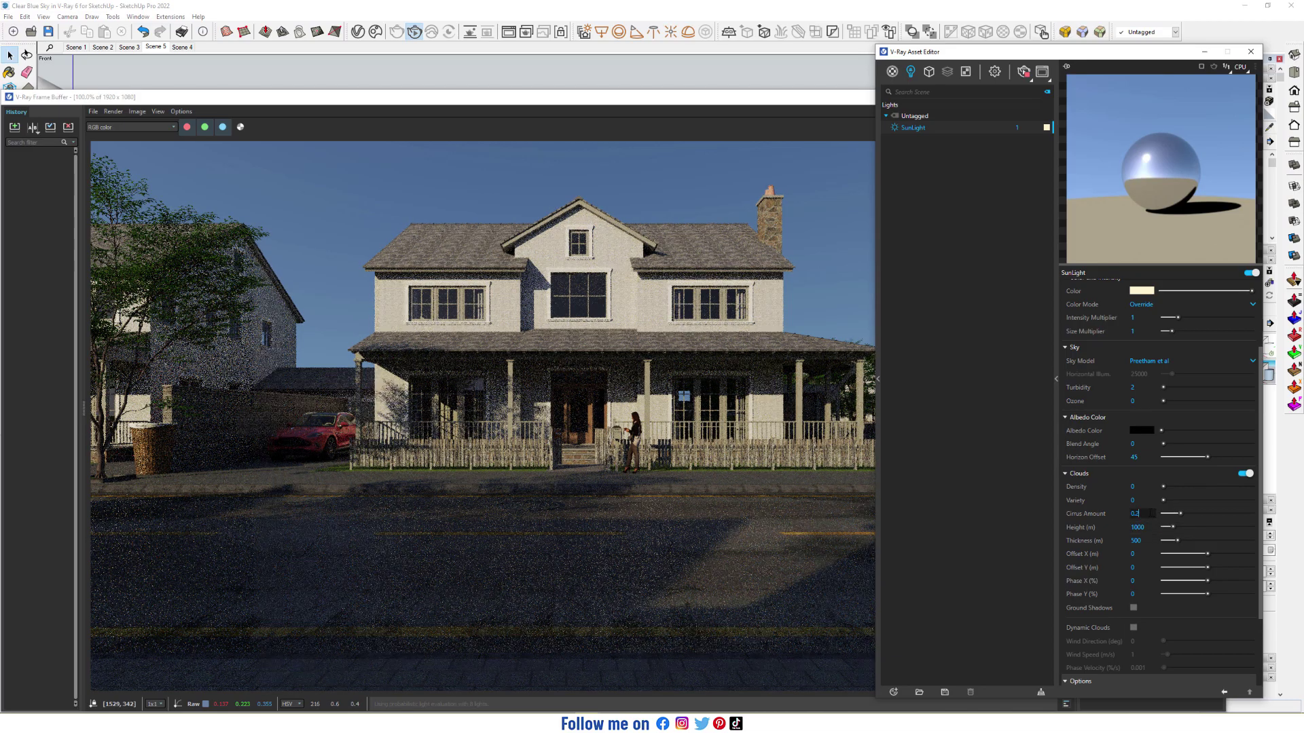
double_click(1137, 514)
text(0.4)
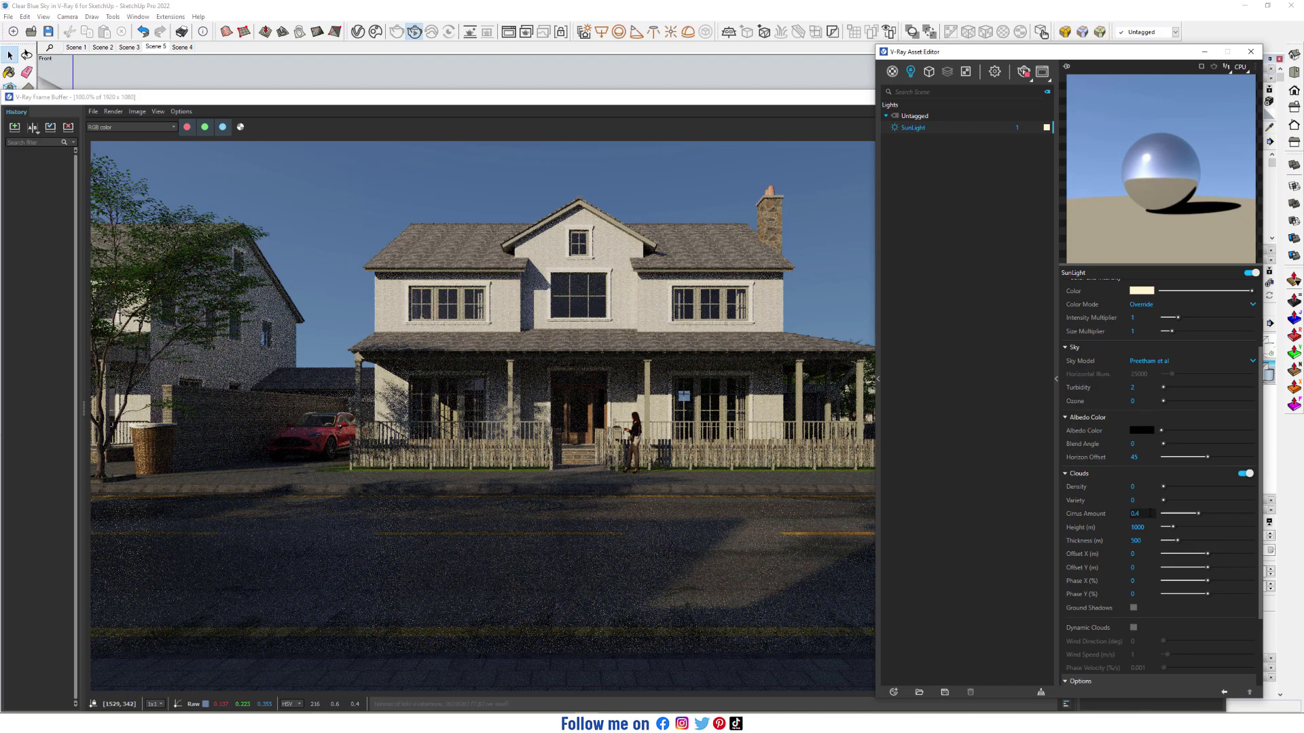
key(Return)
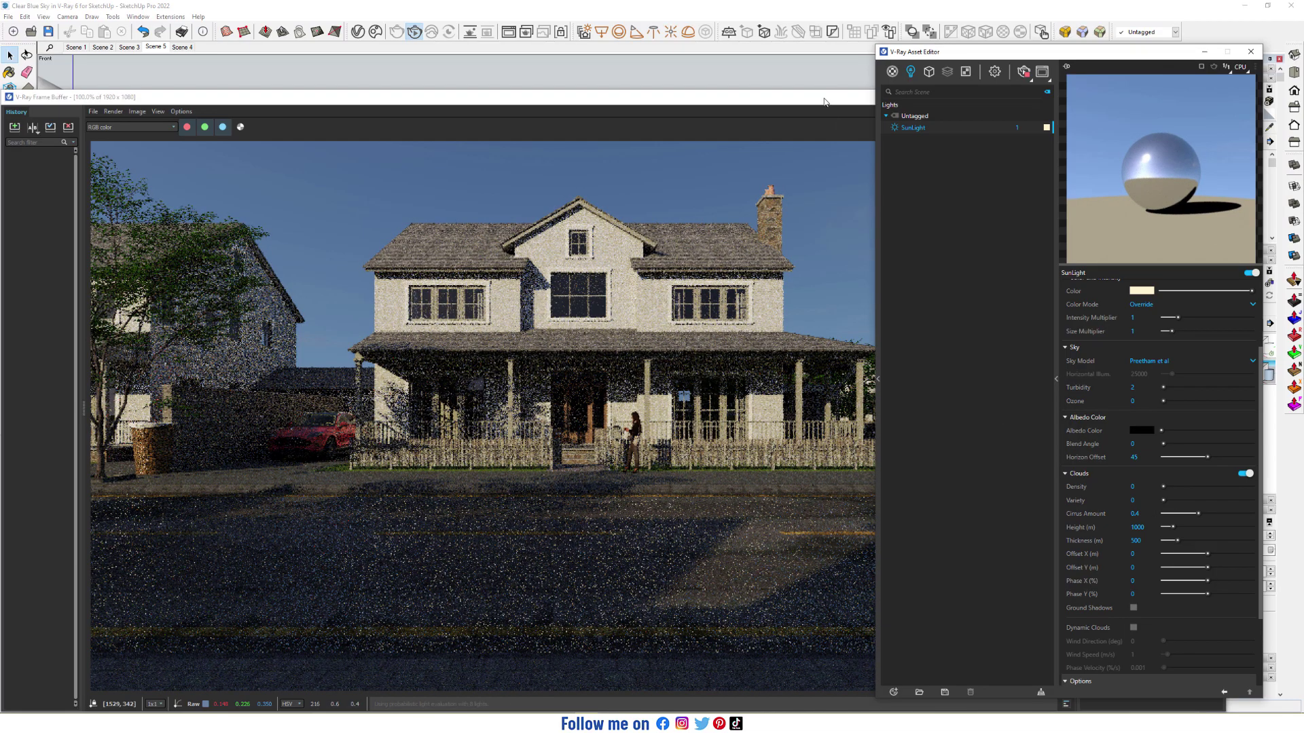
Raise cloud height to 5000 and reduce cloud thickness to its minimum of 10.
click(825, 101)
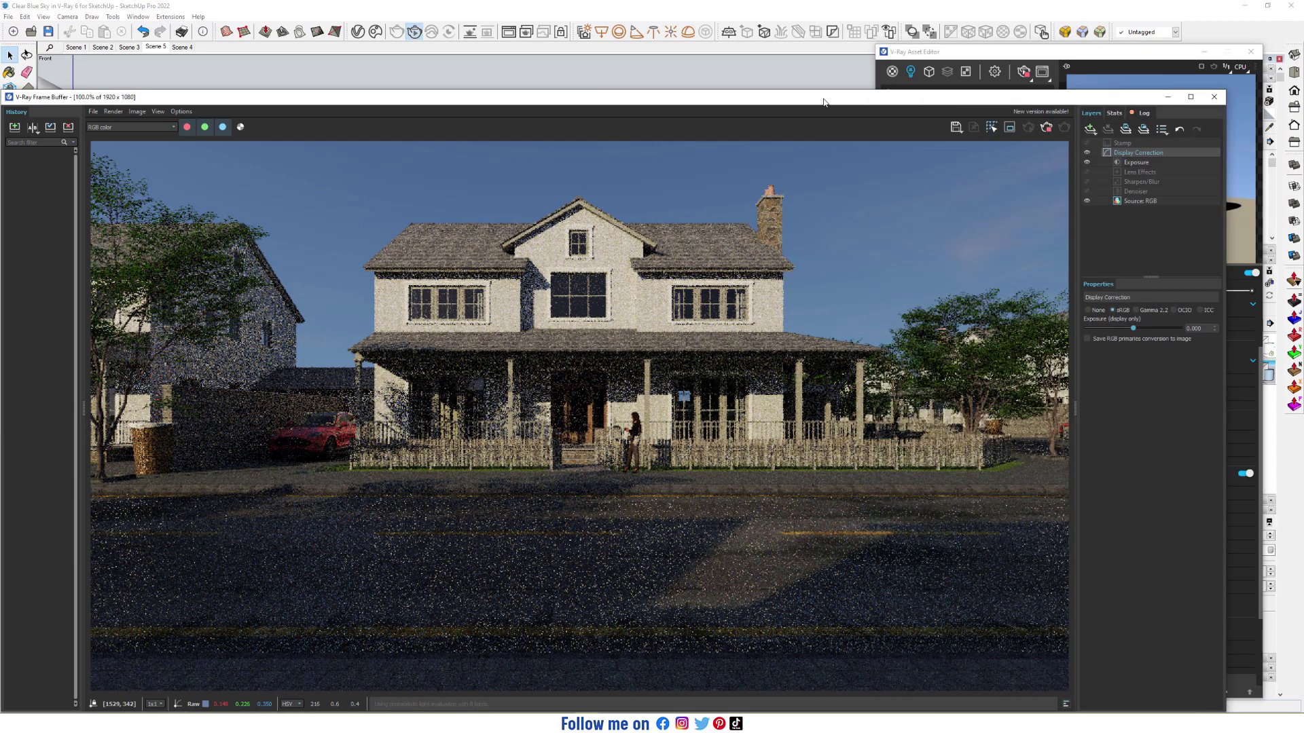
click(1151, 54)
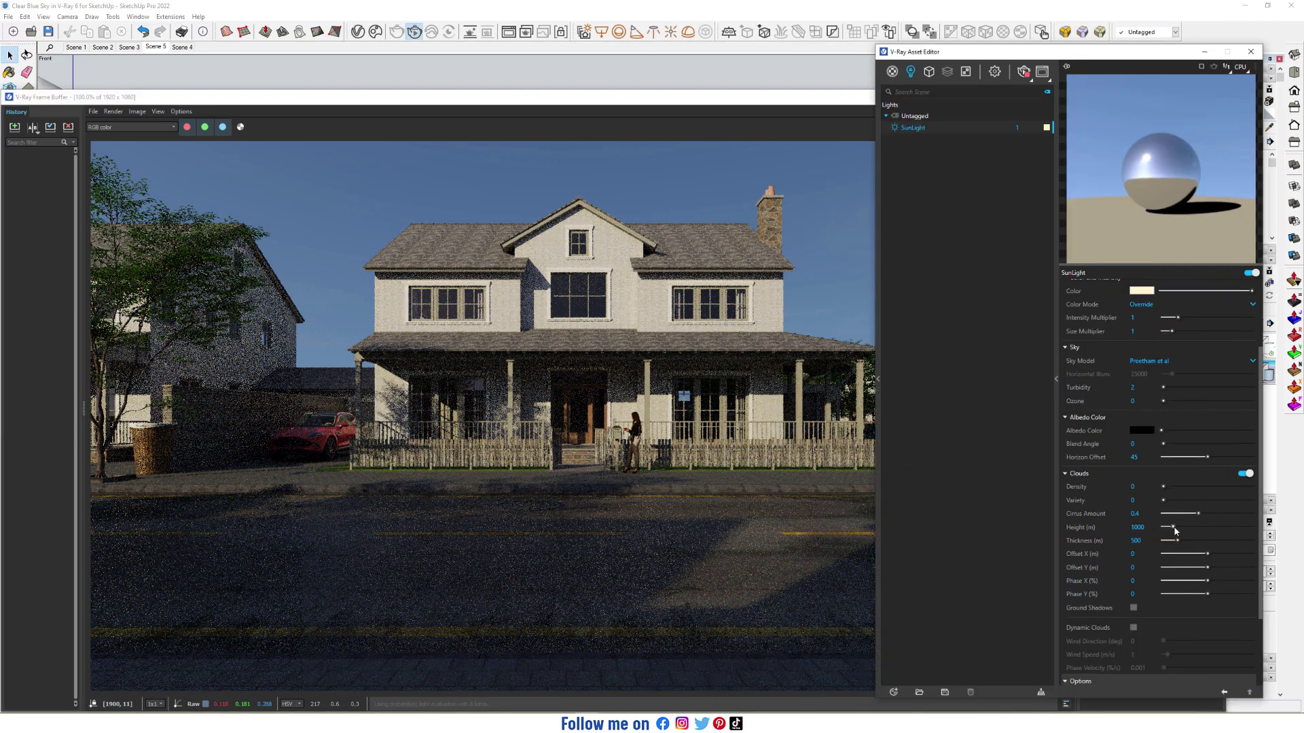
drag(1174, 528, 1252, 527)
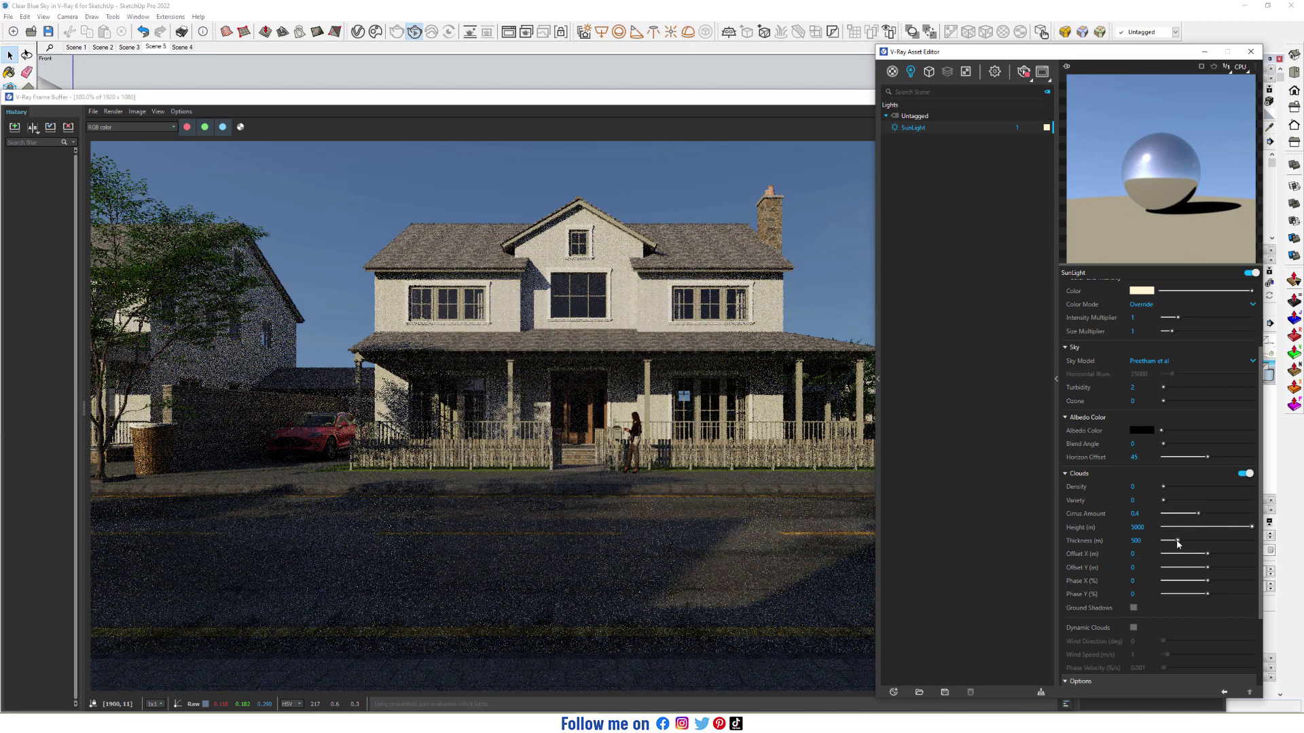
drag(1177, 542, 1140, 541)
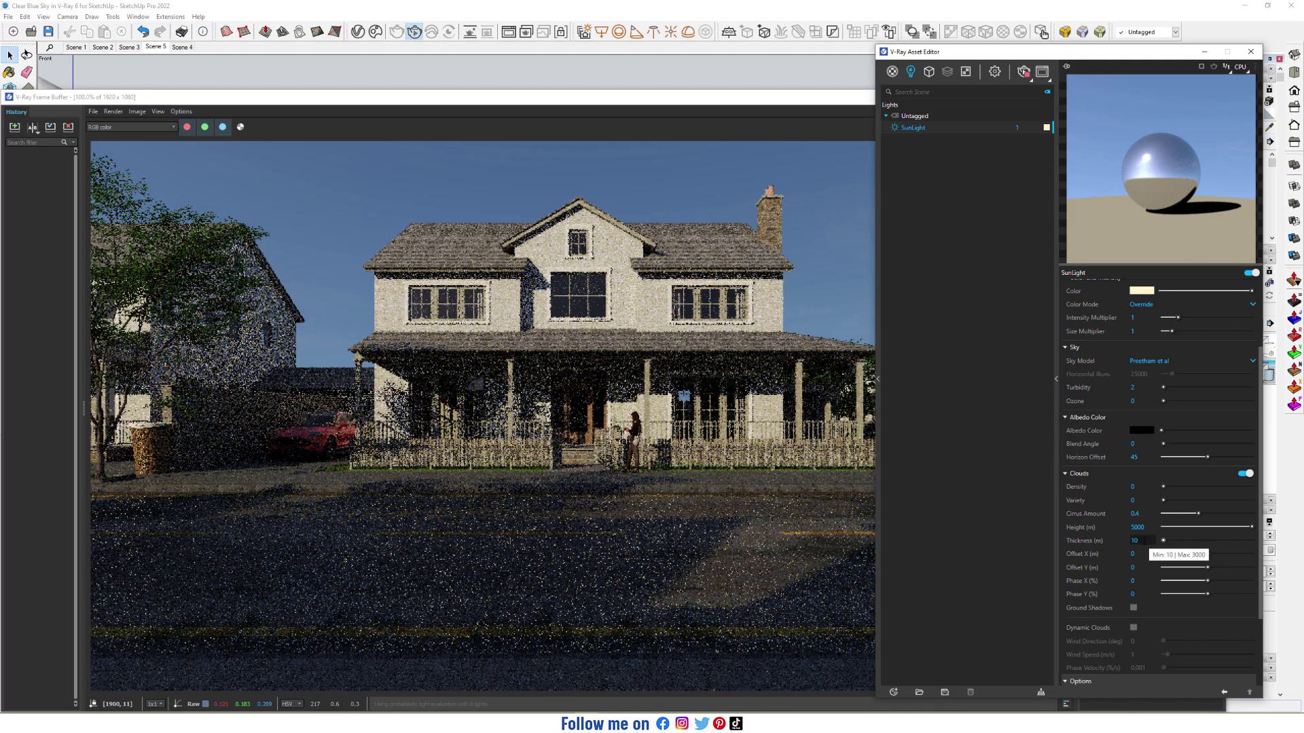
scroll(1104, 416, up, 3)
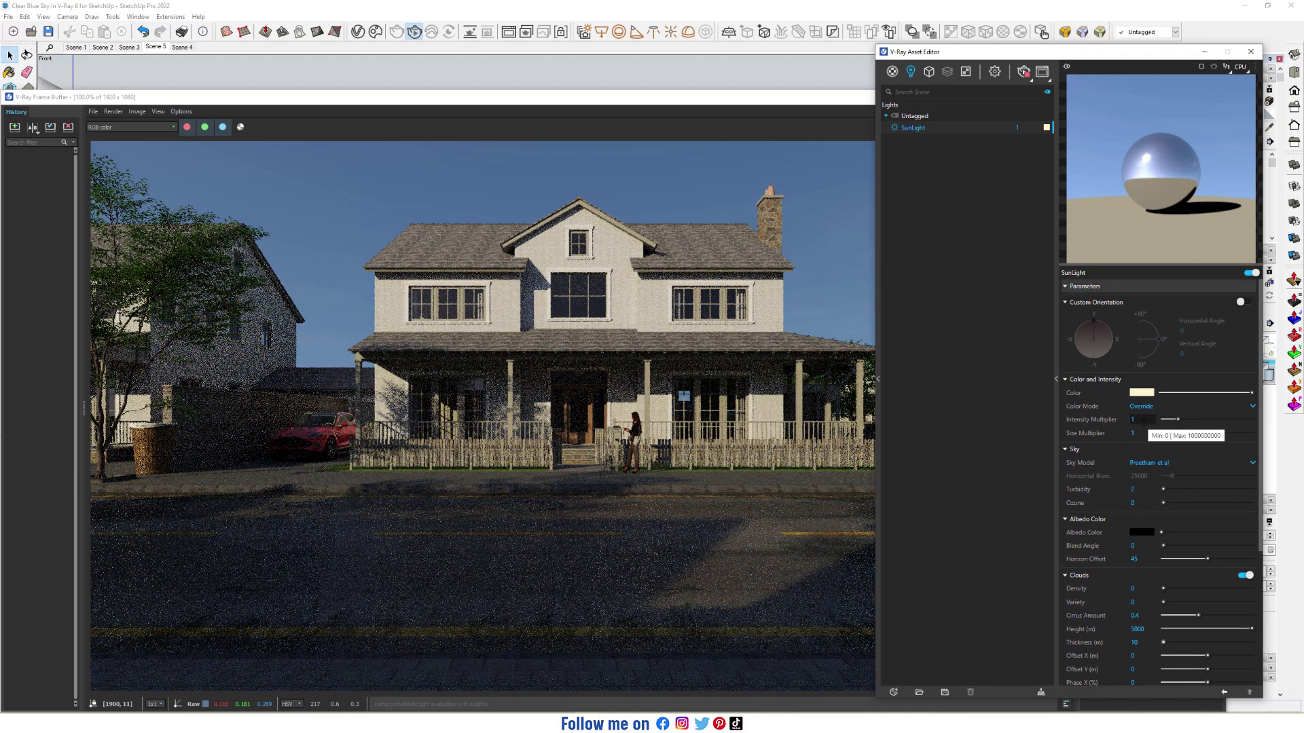
mouse_move(1138, 434)
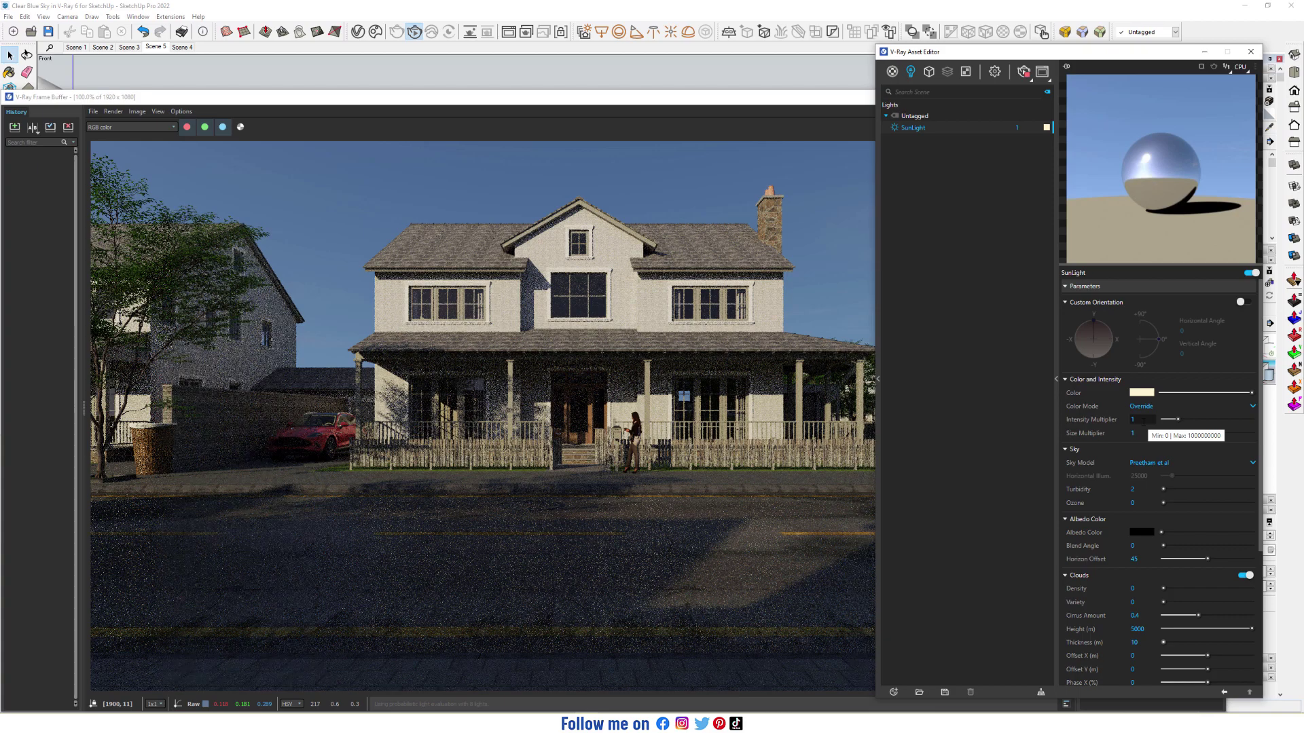
Set the SunLight Intensity Multiplier to 3 and view the brighter render.
double_click(1144, 420)
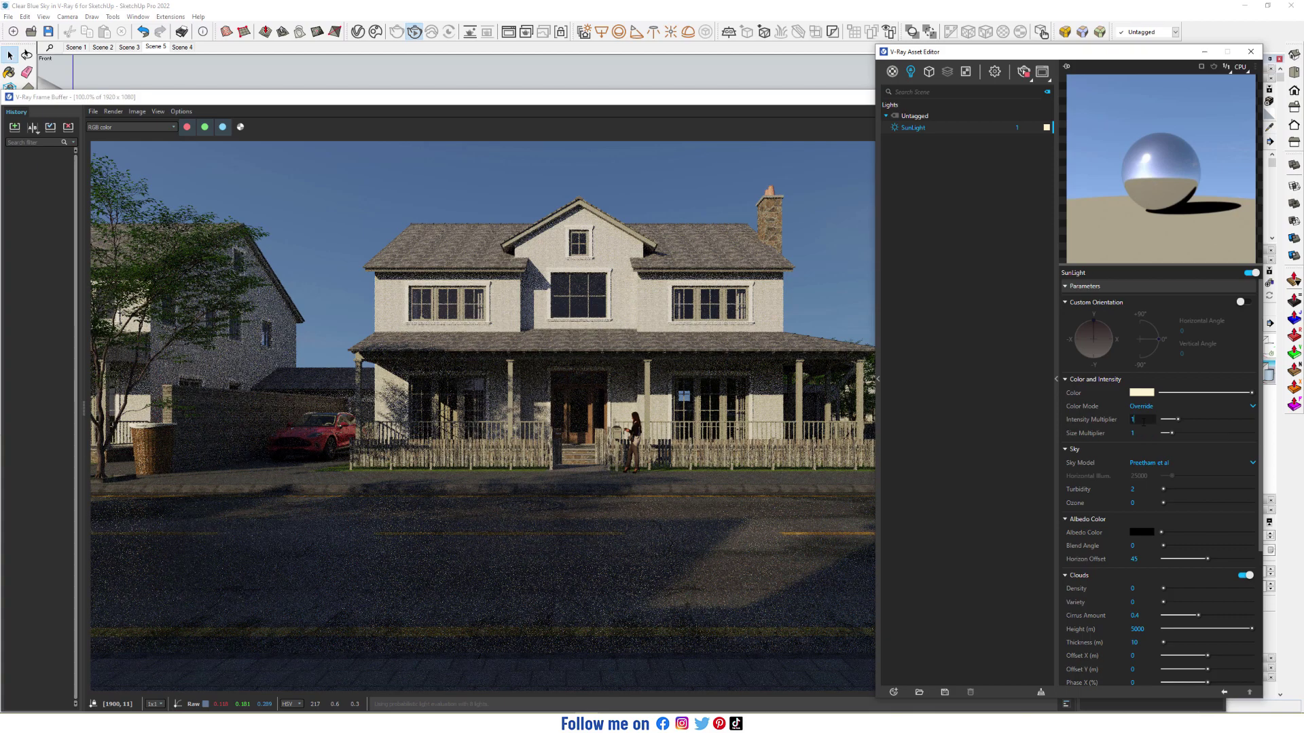
text(3)
key(Return)
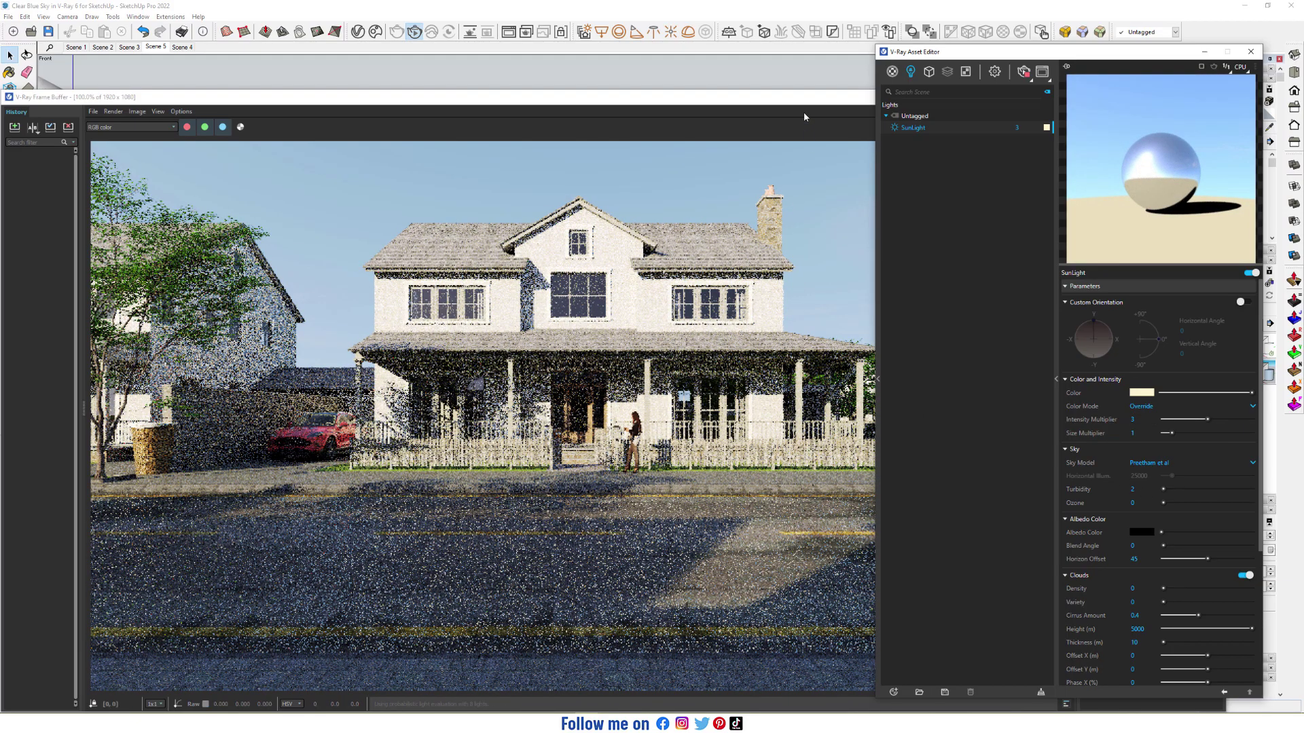
click(802, 102)
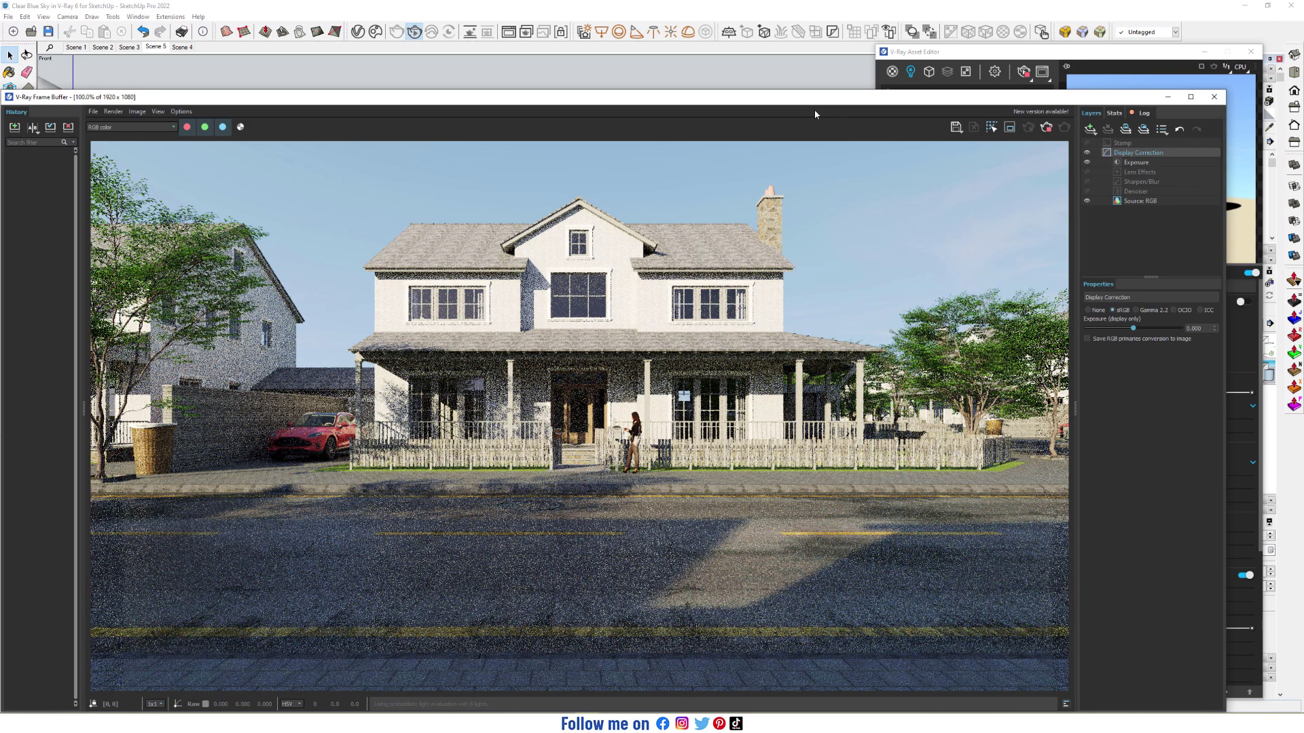
Abort the interactive render, leaving the denoised image of the sunlit house.
click(1047, 129)
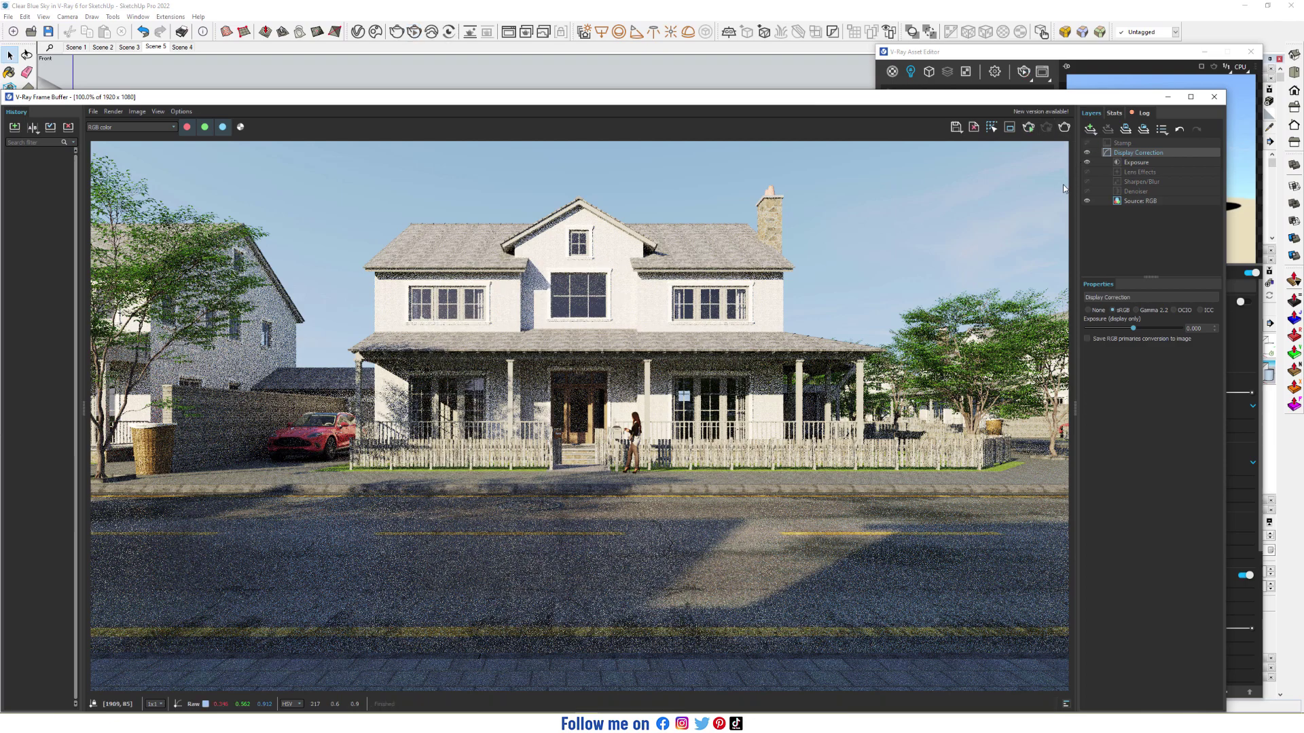